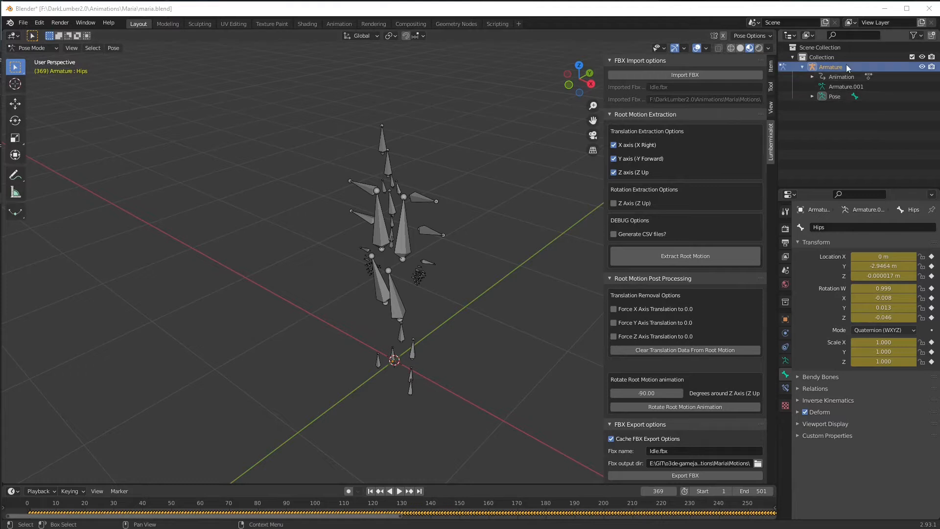
- Delete the existing idle-motion armature from the scene collection
{"action": "left_click", "coordinate": [824, 55]}
{"action": "left_click", "coordinate": [830, 66]}
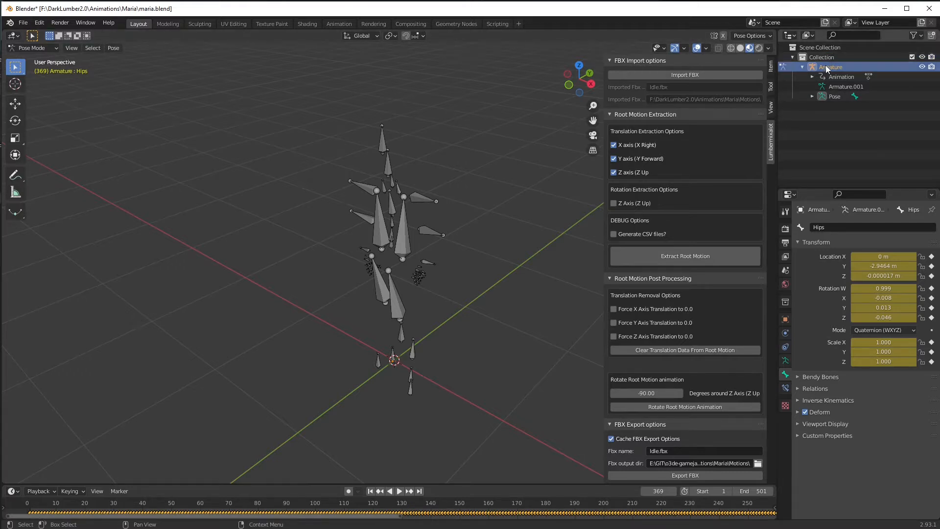
{"action": "key", "text": "Delete"}
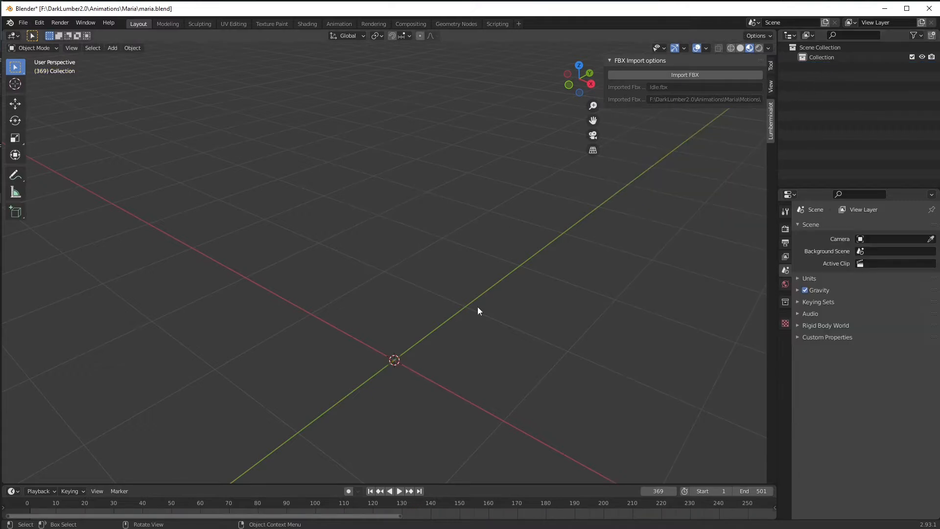
- Import Walking.fbx from the Maria Motions folder and bring its whole armature into view
{"action": "left_click", "coordinate": [688, 73]}
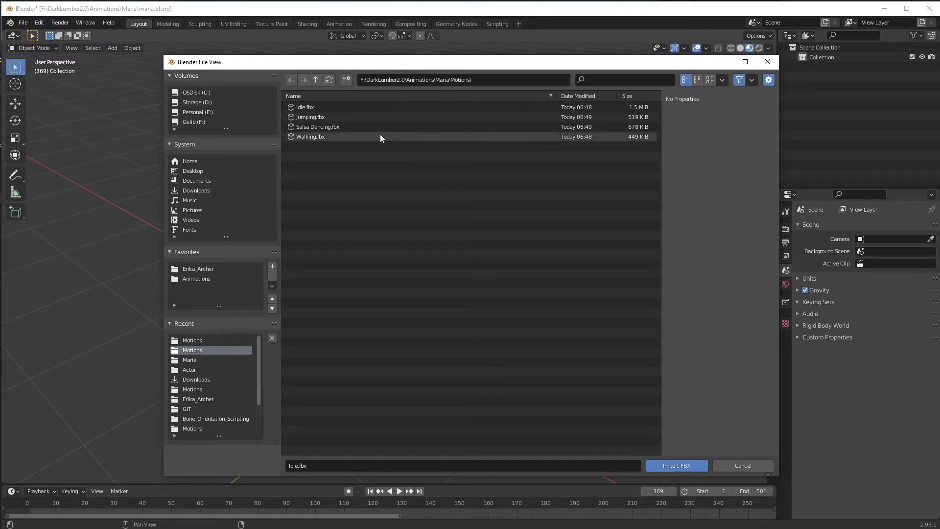
{"action": "left_click", "coordinate": [314, 138]}
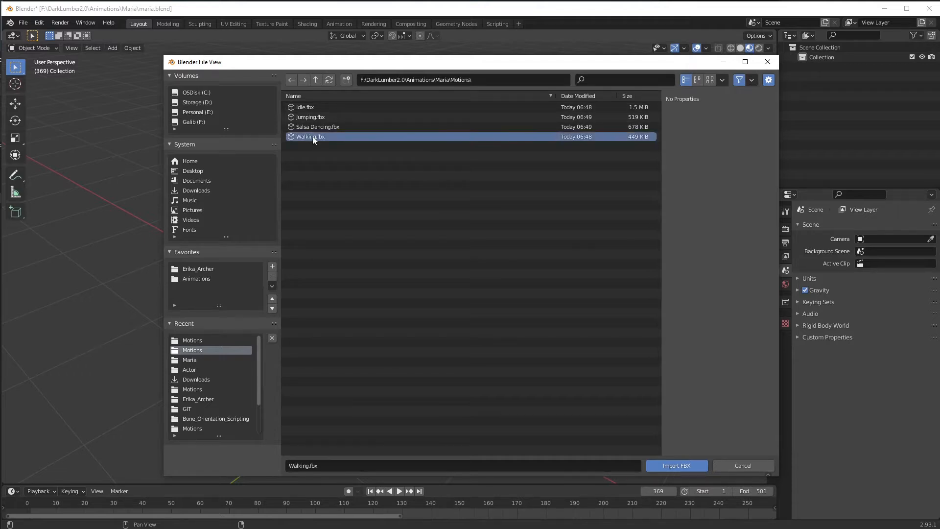
{"action": "double_click", "coordinate": [313, 136]}
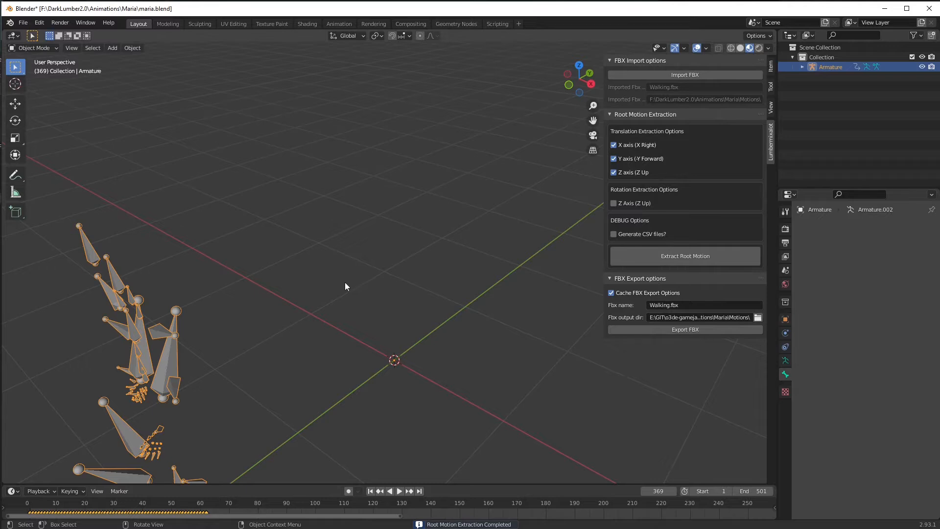
{"action": "middle_click_drag", "start_coordinate": [345, 282], "coordinate": [359, 259]}
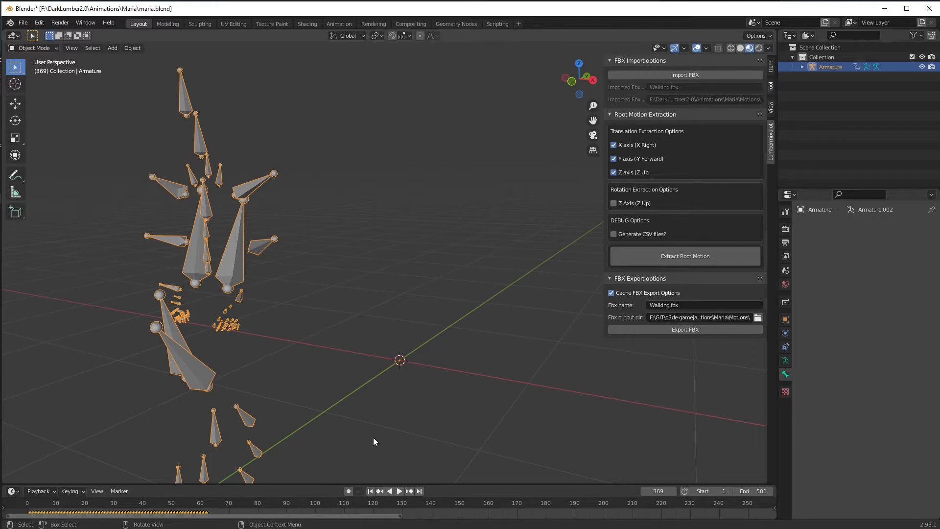
- Enlarge the timeline area and set the animation's end frame to 63
{"action": "left_click_drag", "start_coordinate": [343, 485], "coordinate": [323, 438]}
{"action": "left_click", "coordinate": [206, 466]}
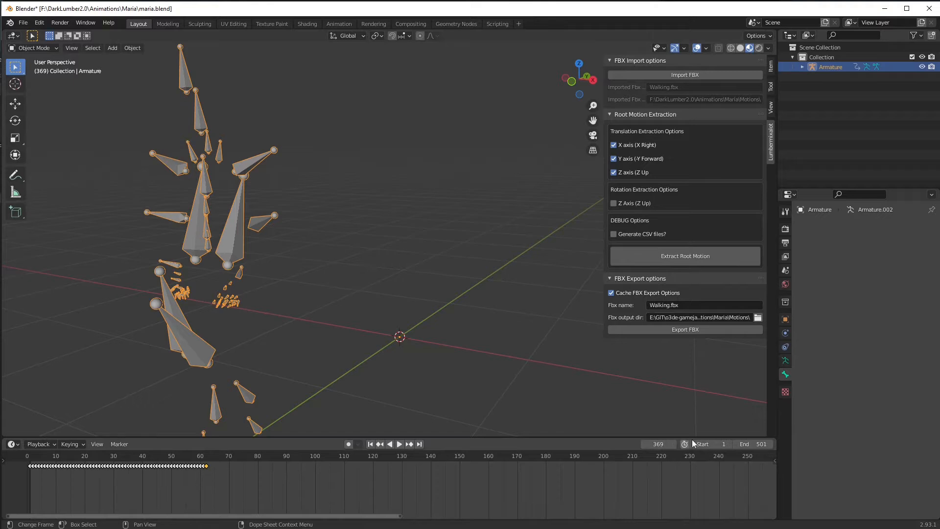
{"action": "left_click", "coordinate": [763, 445]}
{"action": "type", "text": "63"}
{"action": "key", "text": "Return"}
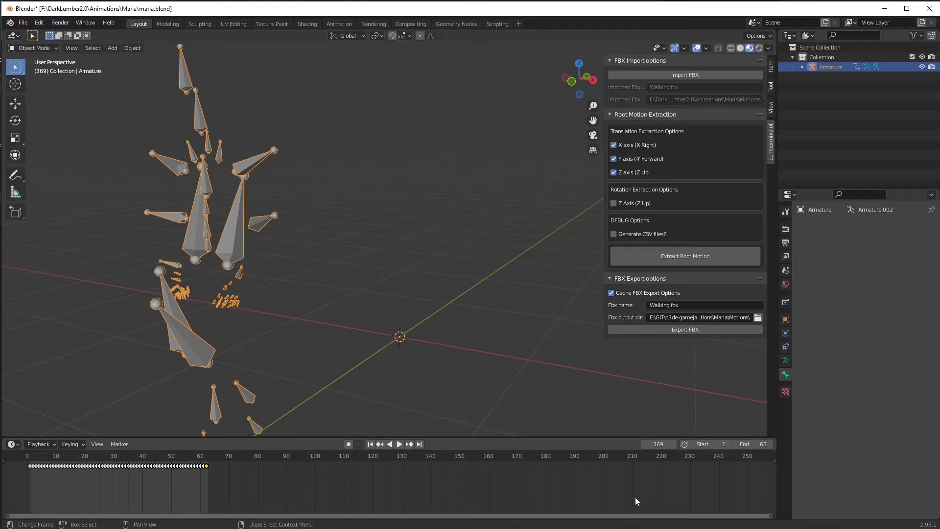
- Play and scrub the walking animation and expand the armature's hierarchy to examine how the skeleton moves away from the origin
{"action": "left_click", "coordinate": [399, 443]}
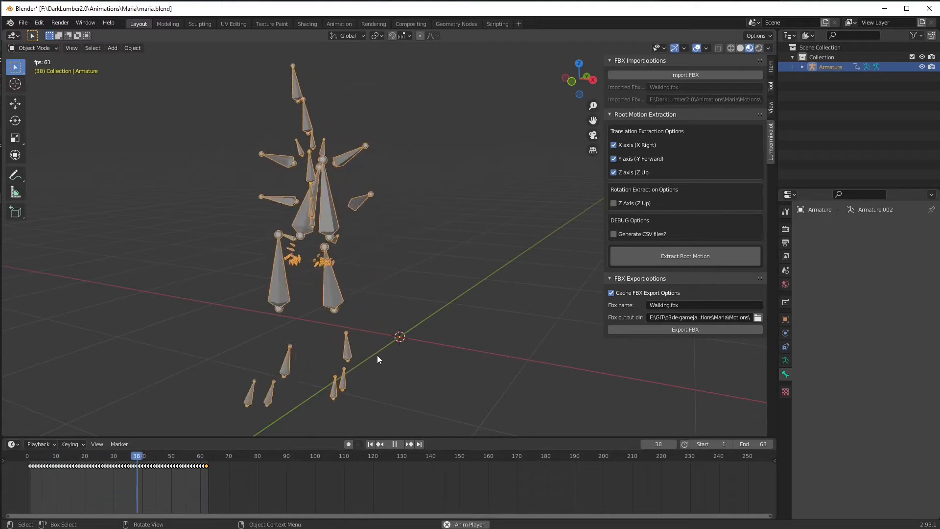
{"action": "left_click", "coordinate": [394, 444]}
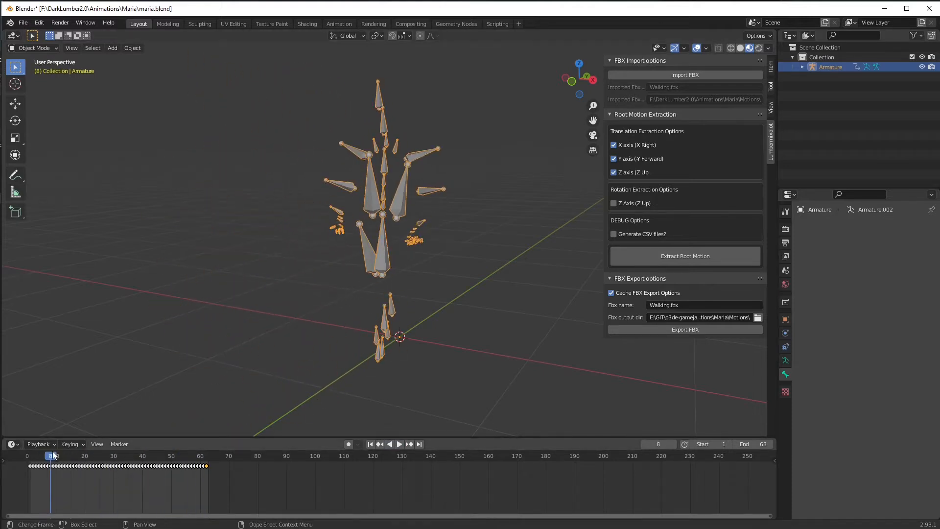
{"action": "key", "text": "space"}
{"action": "key", "text": "space"}
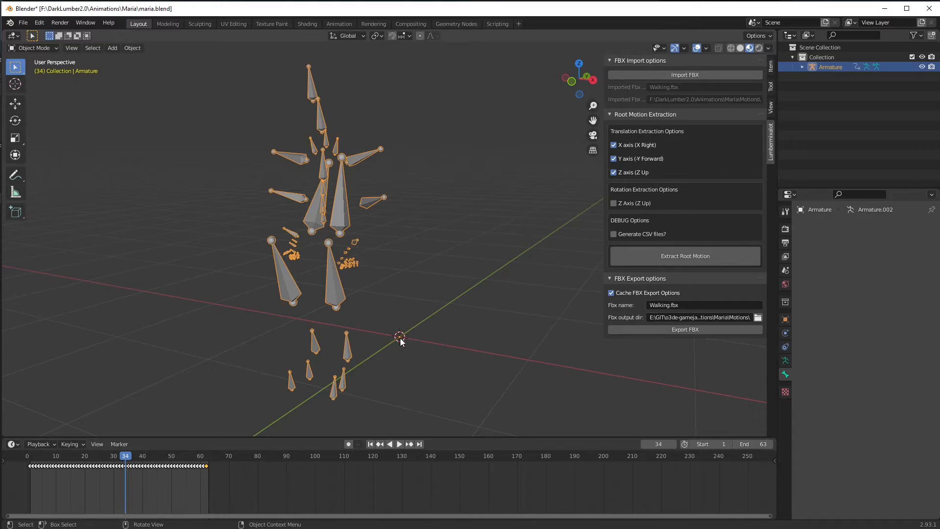
{"action": "left_click", "coordinate": [802, 67]}
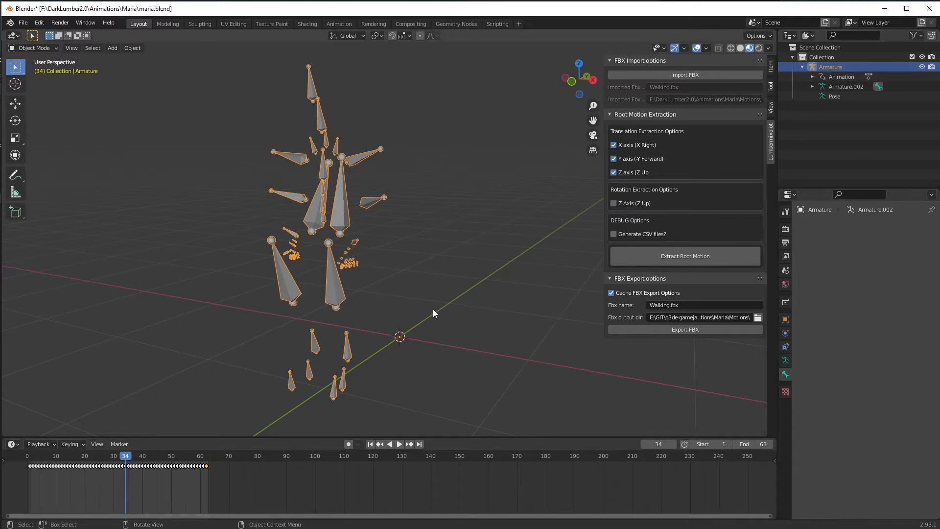
{"action": "key", "text": "space"}
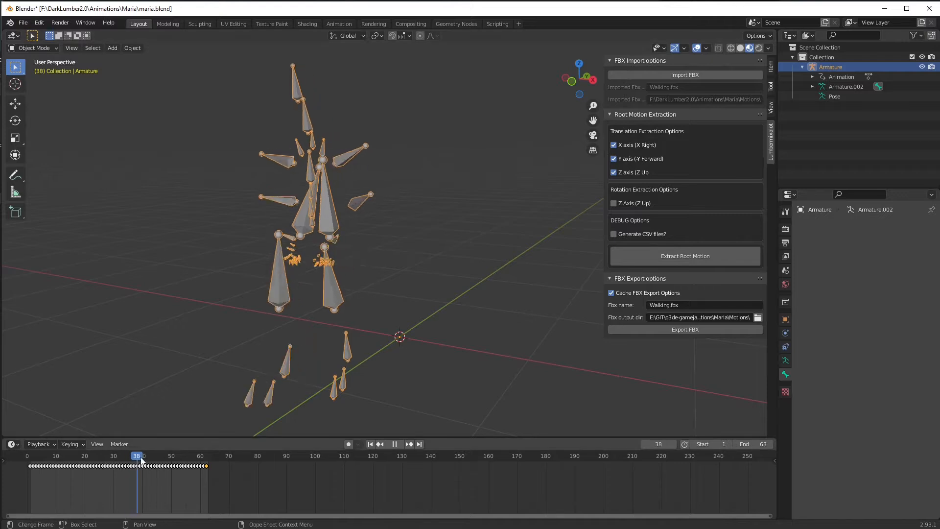
{"action": "left_click_drag", "start_coordinate": [184, 466], "coordinate": [163, 492]}
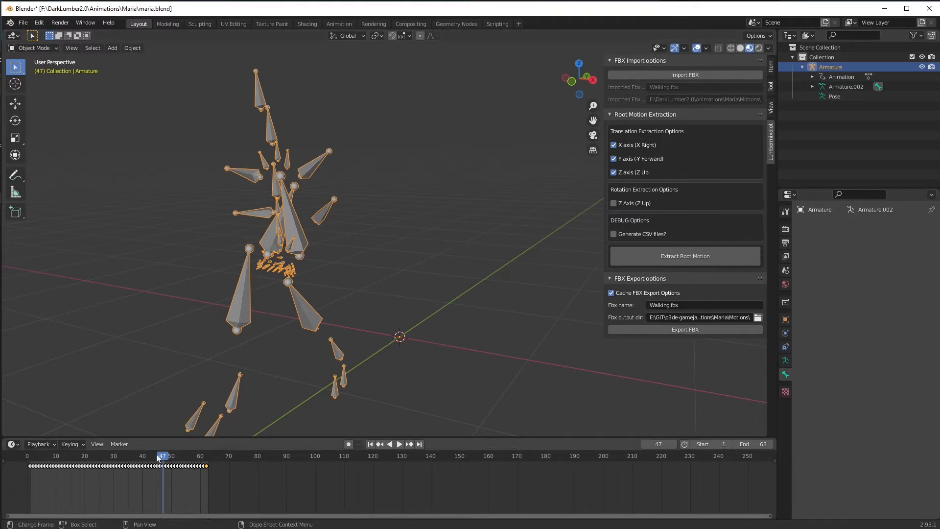
{"action": "key", "text": "space"}
{"action": "mouse_move", "coordinate": [159, 457]}
{"action": "left_mouse_down"}
{"action": "mouse_move", "coordinate": [29, 472]}
{"action": "mouse_move", "coordinate": [207, 470]}
{"action": "mouse_move", "coordinate": [52, 468]}
{"action": "mouse_move", "coordinate": [151, 463]}
{"action": "left_mouse_up"}
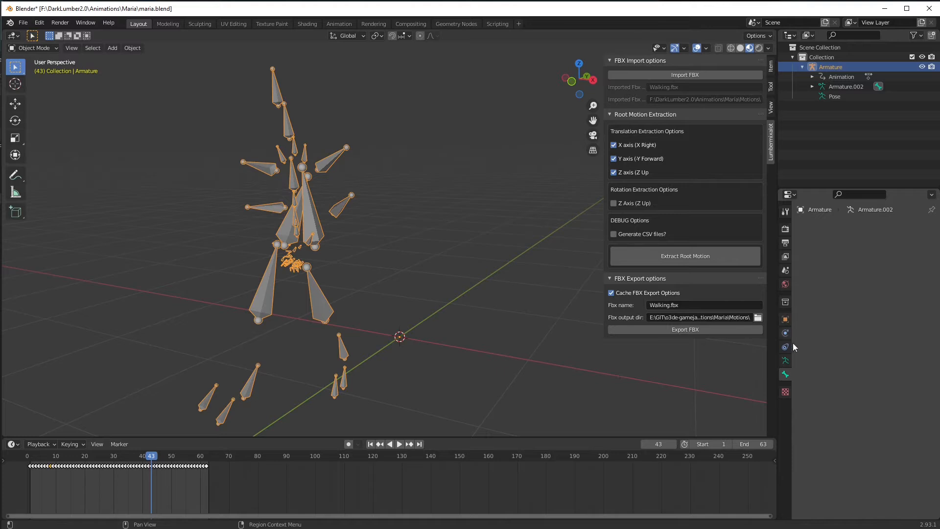
- Display the armature's object transform and extract root motion with X, Y and Z translation enabled
{"action": "left_click", "coordinate": [785, 319]}
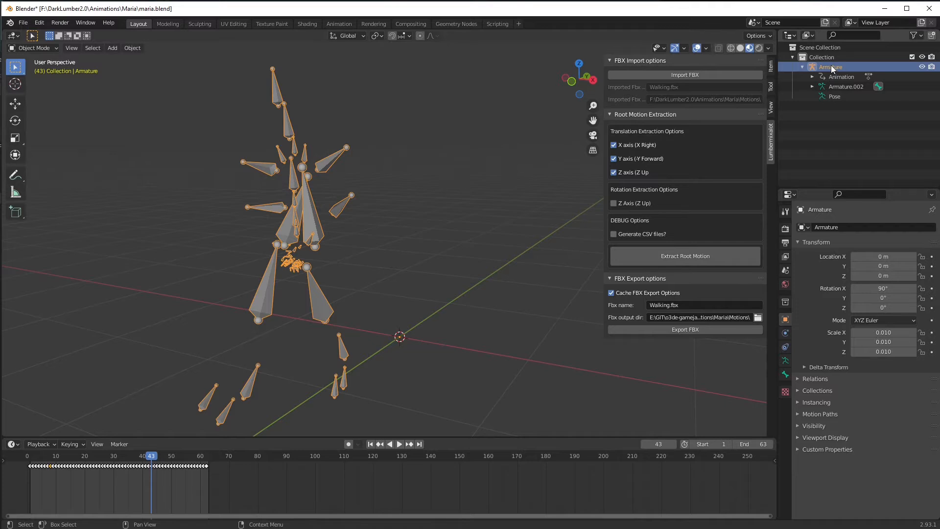
{"action": "left_click", "coordinate": [683, 257]}
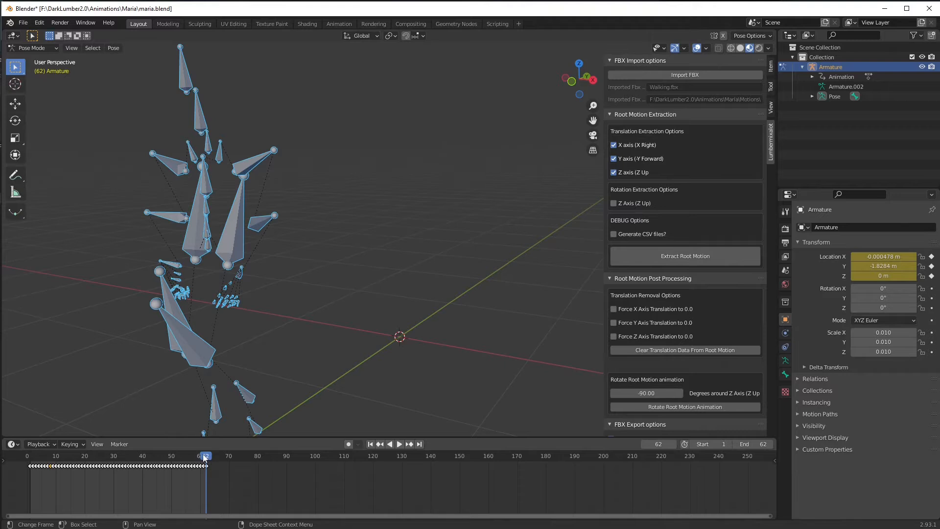
- Play and scrub the extracted walk to examine how the armature's location and root follow the skeleton across the frames
{"action": "left_click_drag", "start_coordinate": [206, 456], "coordinate": [154, 462]}
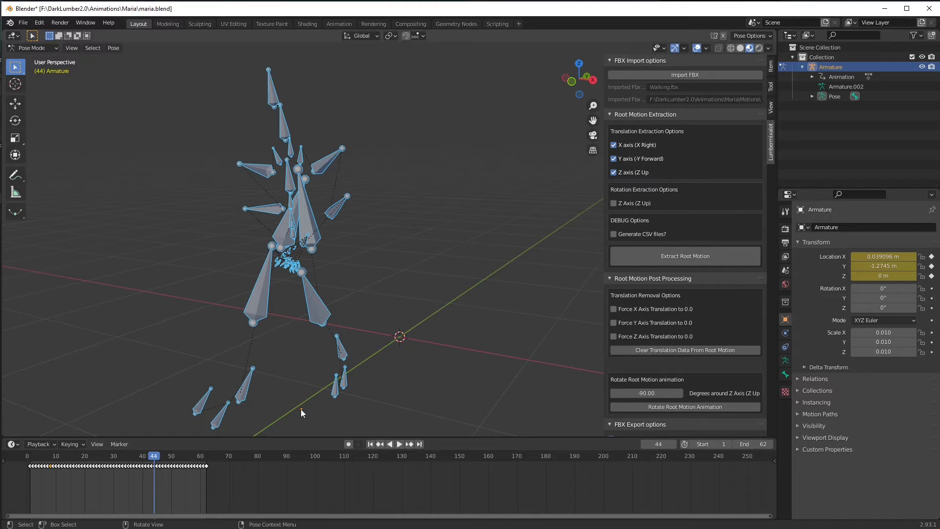
{"action": "left_click_drag", "start_coordinate": [153, 462], "coordinate": [136, 486]}
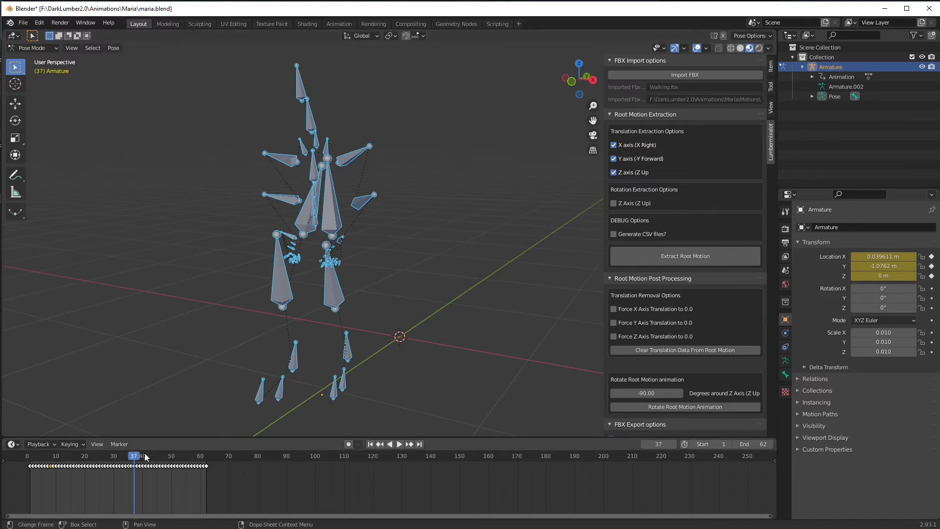
{"action": "key", "text": "space"}
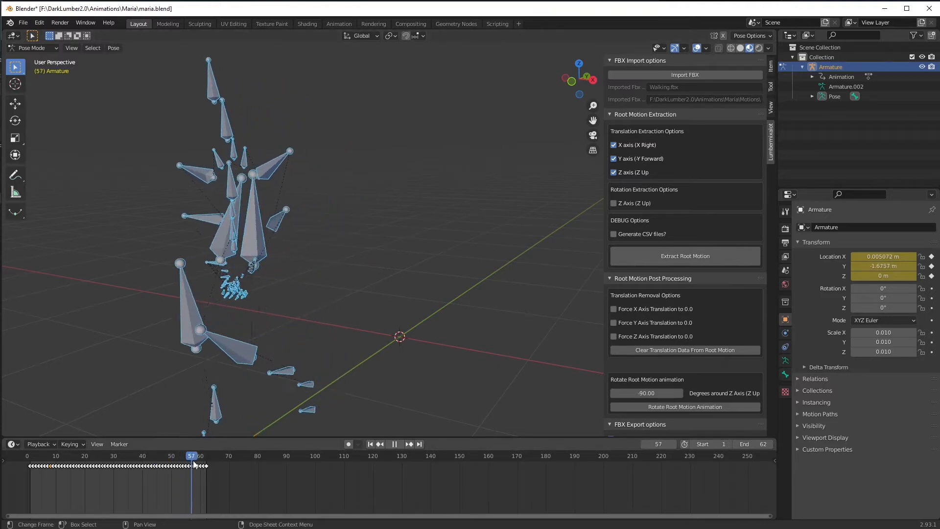
{"action": "key", "text": "Escape"}
{"action": "scroll", "coordinate": [206, 424], "scroll_direction": "down", "scroll_amount": 2}
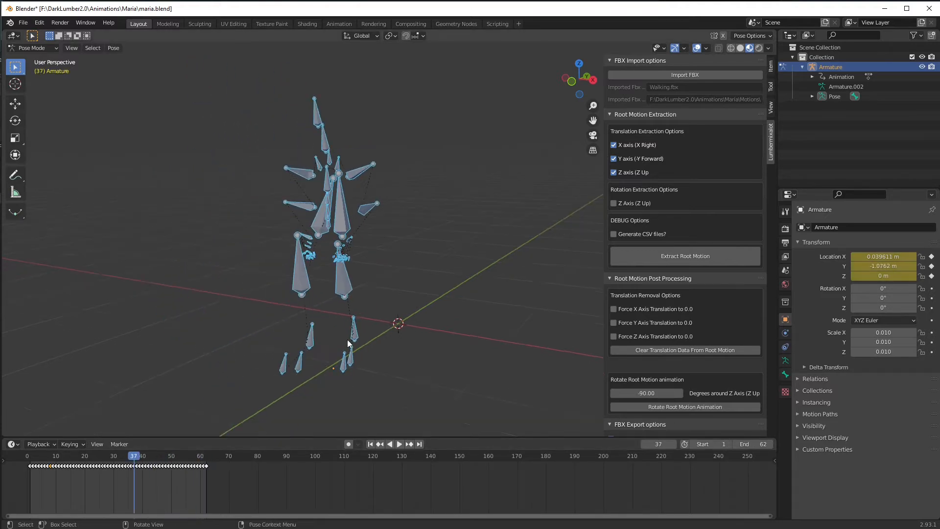
{"action": "key", "text": "space"}
{"action": "left_click_drag", "start_coordinate": [163, 459], "coordinate": [28, 465]}
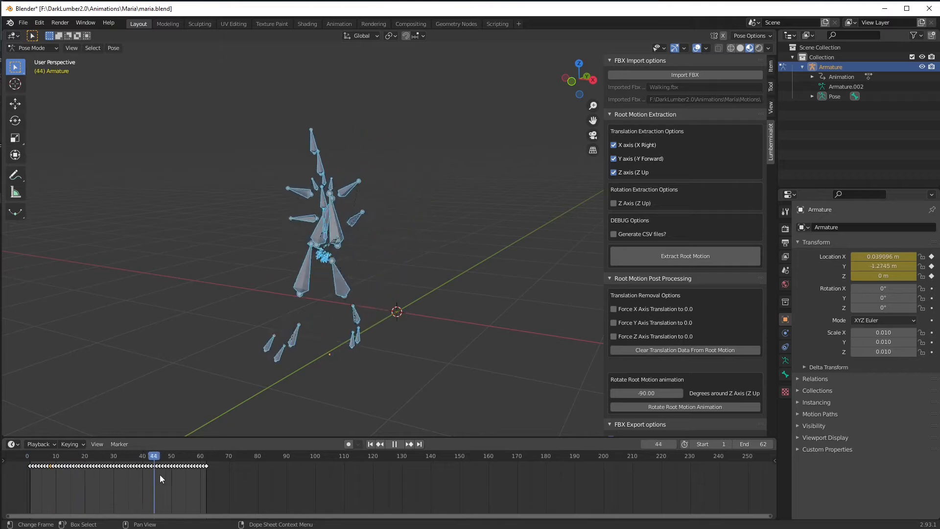
{"action": "left_click_drag", "start_coordinate": [179, 477], "coordinate": [32, 474]}
{"action": "key", "text": "space"}
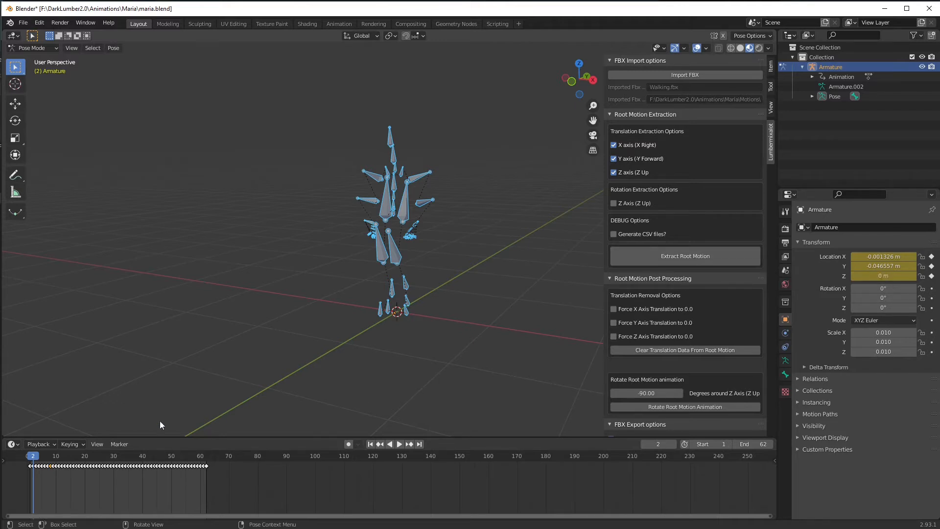
{"action": "key", "text": "space"}
{"action": "left_click_drag", "start_coordinate": [67, 467], "coordinate": [204, 497]}
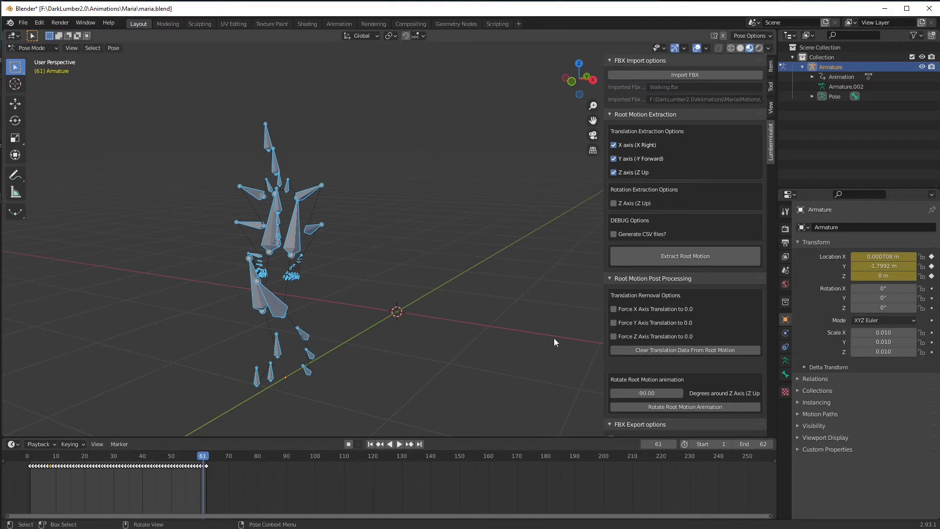
- Force the X and Z axis translation to 0.0 and clear that translation data from the root motion
{"action": "left_click", "coordinate": [614, 309]}
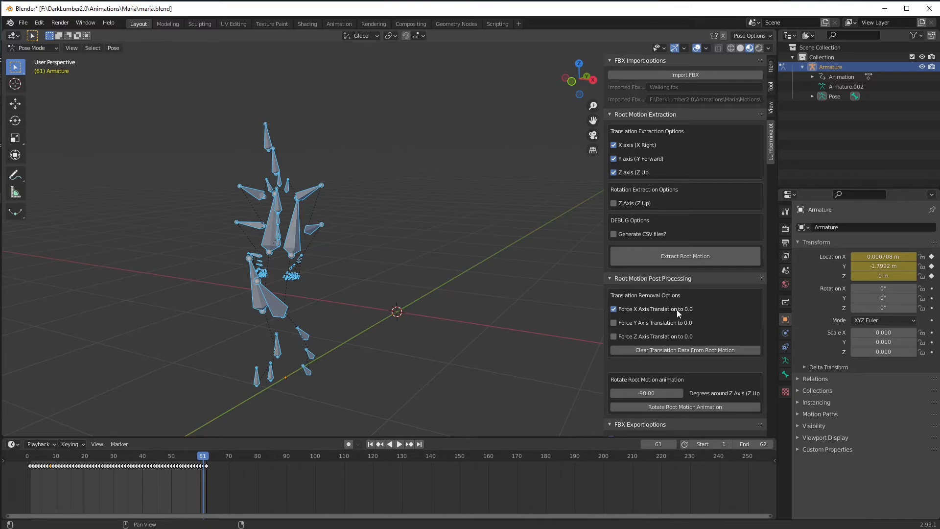
{"action": "left_click", "coordinate": [615, 337]}
{"action": "left_click", "coordinate": [675, 350]}
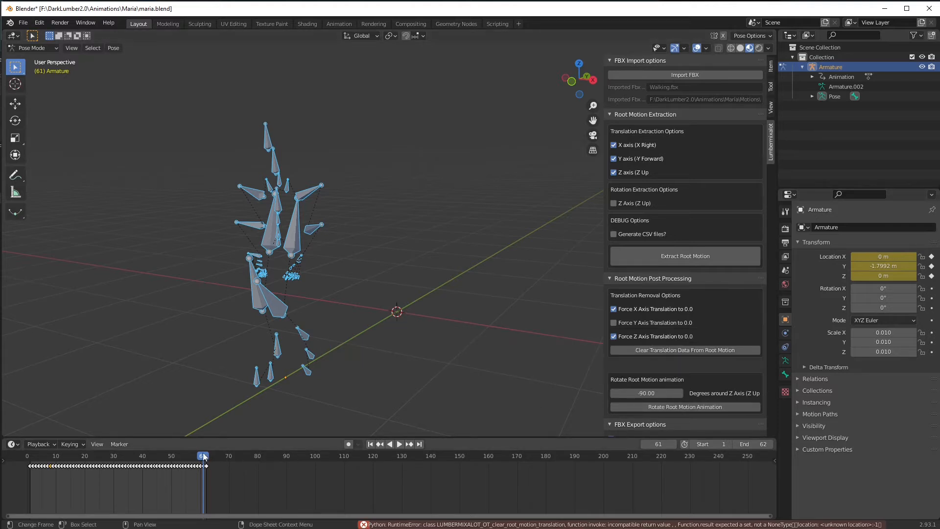
- Scrub and play the walk to examine the armature's X, Y and Z location after clearing the sideways and vertical translation
{"action": "left_click_drag", "start_coordinate": [205, 456], "coordinate": [88, 463]}
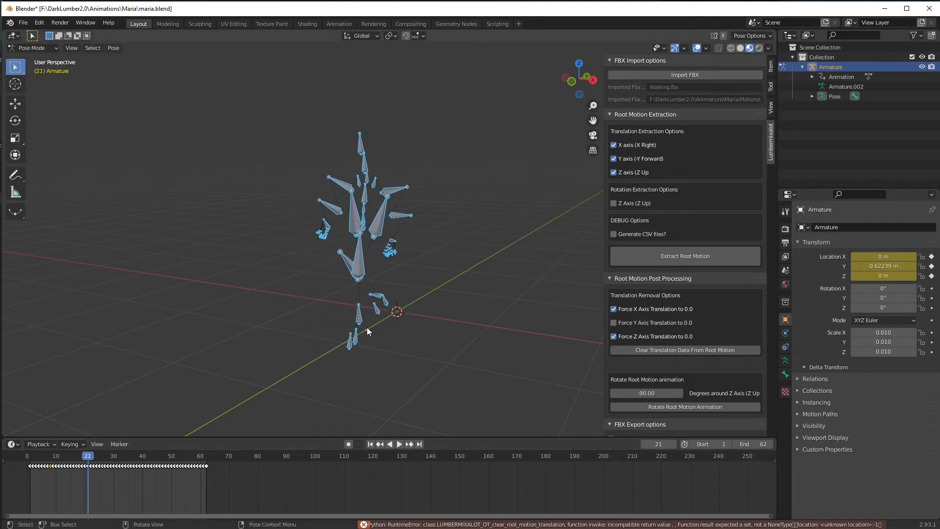
{"action": "left_click_drag", "start_coordinate": [88, 458], "coordinate": [174, 483]}
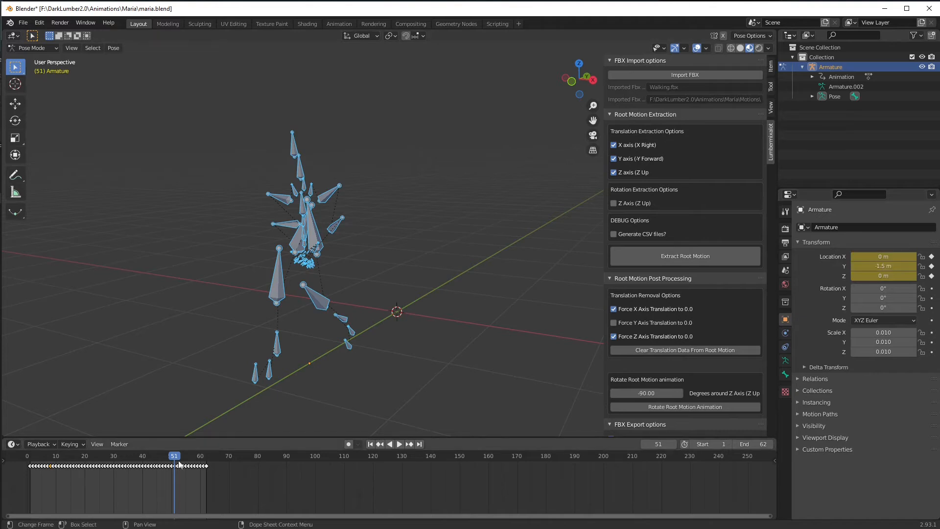
{"action": "left_click_drag", "start_coordinate": [177, 460], "coordinate": [36, 479]}
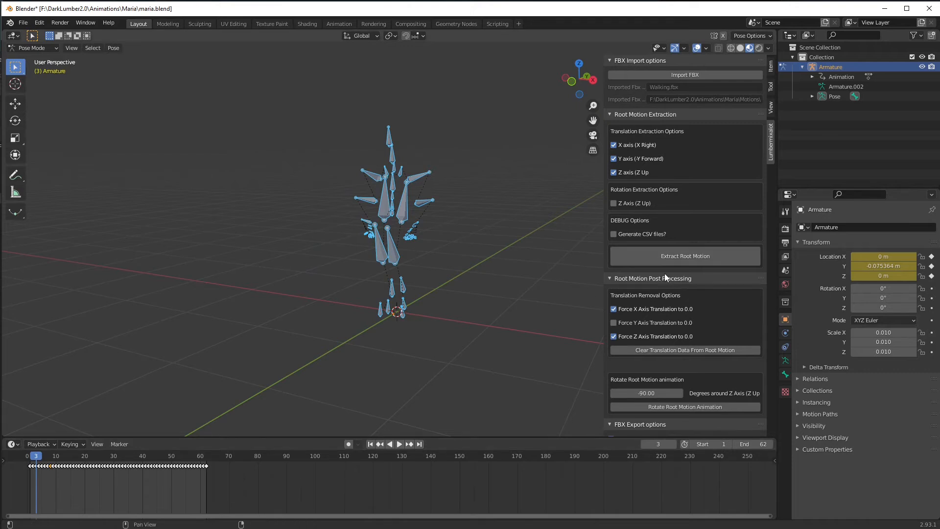
{"action": "key", "text": "space"}
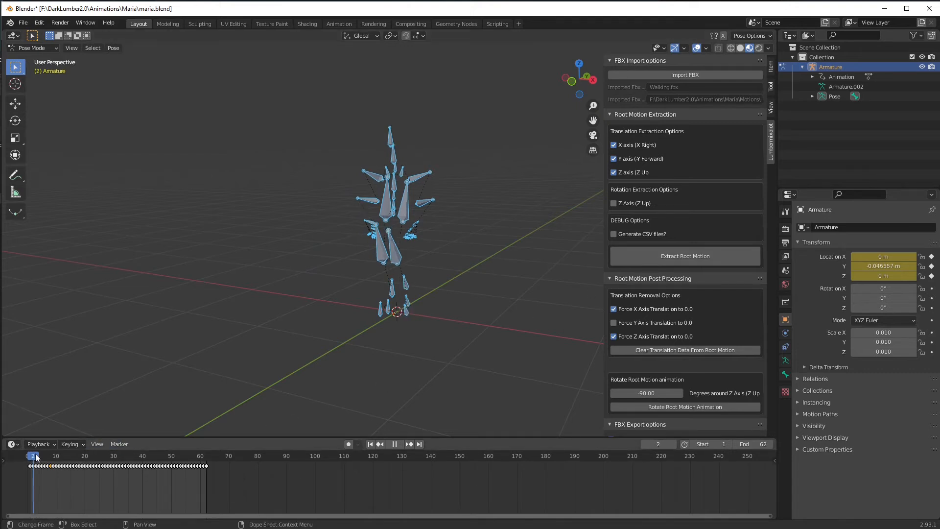
{"action": "left_click_drag", "start_coordinate": [139, 464], "coordinate": [113, 478]}
{"action": "key", "text": "space"}
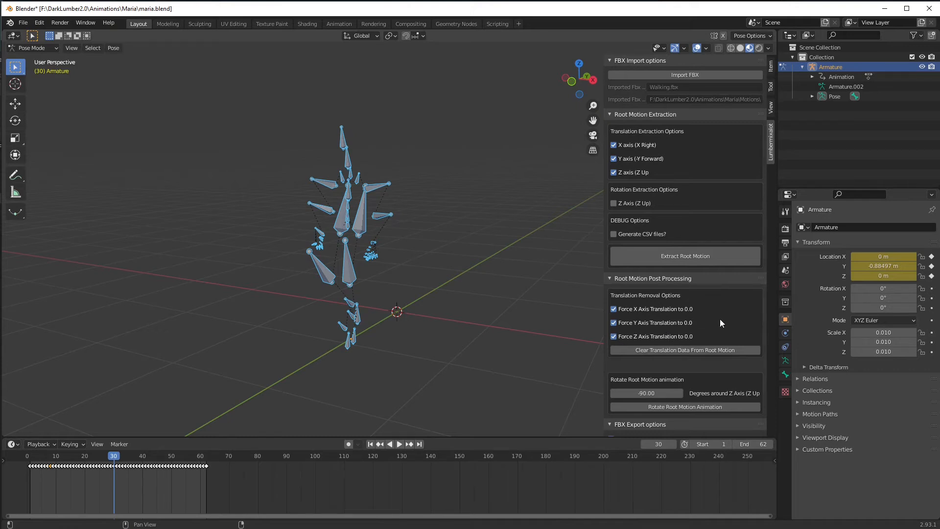
- Clear the root motion's translation with the Y axis also forced to 0.0, and play back the walk to check it
{"action": "left_click", "coordinate": [677, 350]}
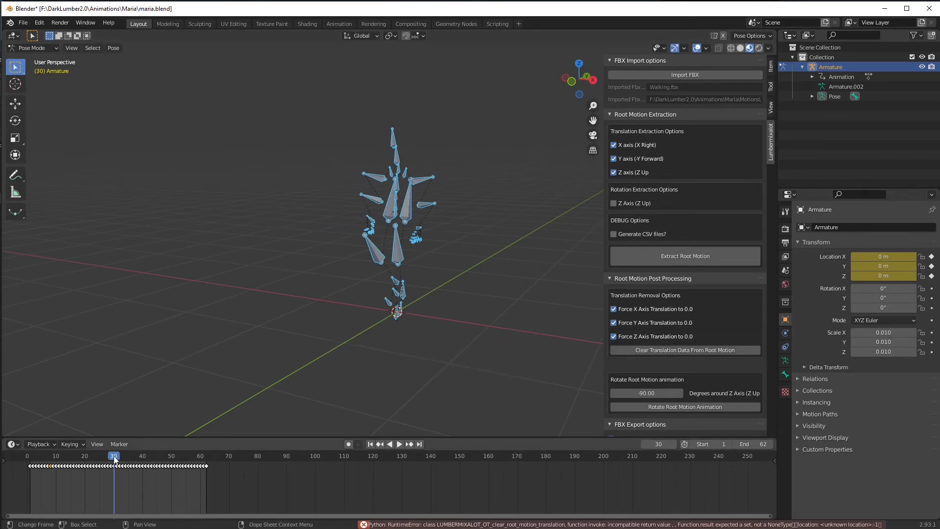
{"action": "key", "text": "space"}
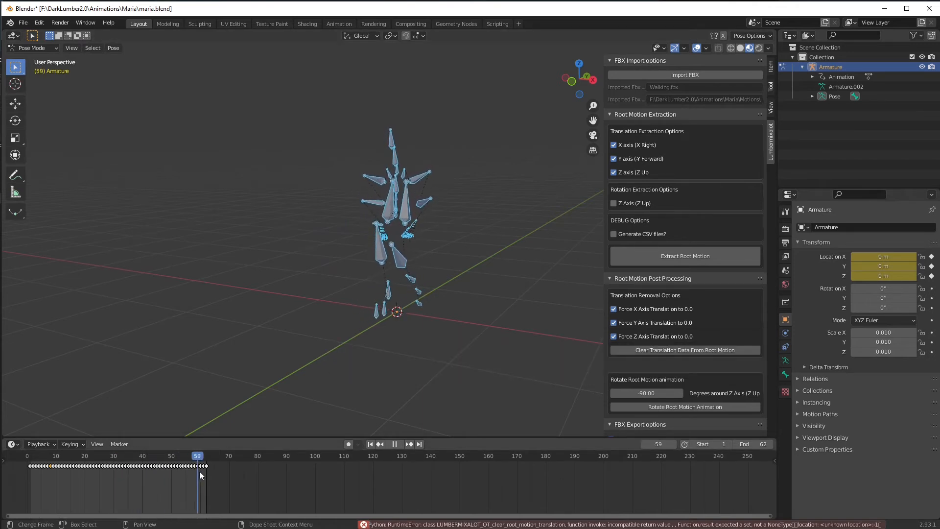
{"action": "left_click_drag", "start_coordinate": [199, 472], "coordinate": [147, 497]}
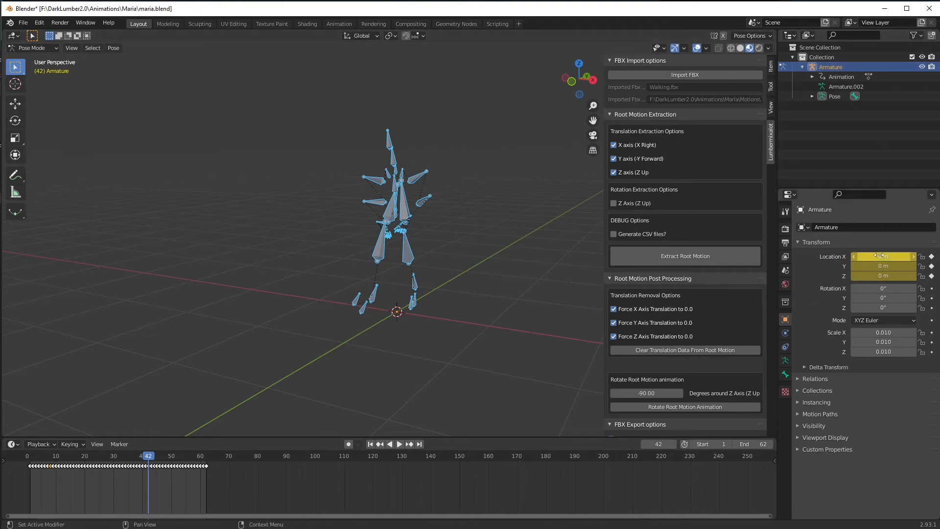
{"action": "key", "text": "space"}
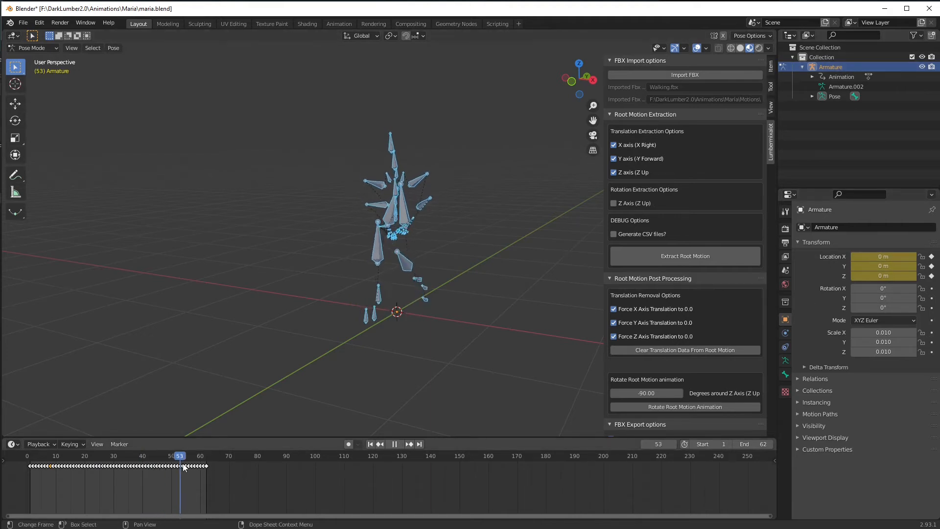
- Scrub the walk once more, and undo the translation clearing and the root motion extraction back to the freshly imported armature
{"action": "left_click_drag", "start_coordinate": [207, 467], "coordinate": [170, 498]}
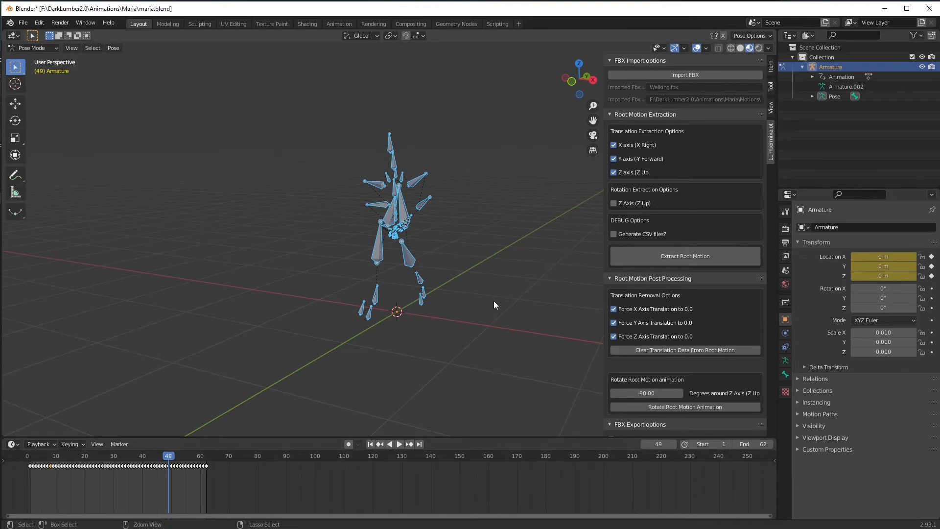
{"action": "key", "text": "ctrl+z"}
{"action": "key", "text": "ctrl+z"}
{"action": "key", "text": "ctrl+z"}
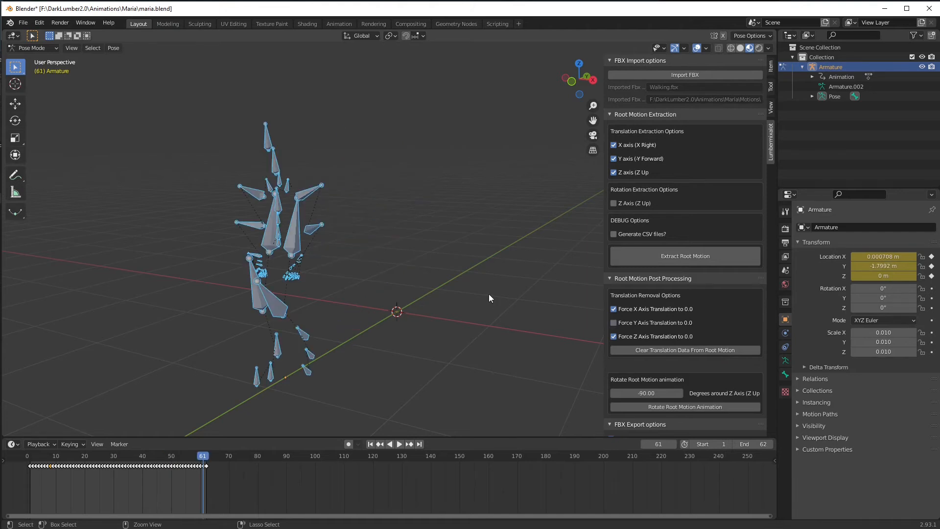
{"action": "key", "text": "ctrl+z"}
{"action": "key", "text": "ctrl+z"}
{"action": "key", "text": "ctrl+z"}
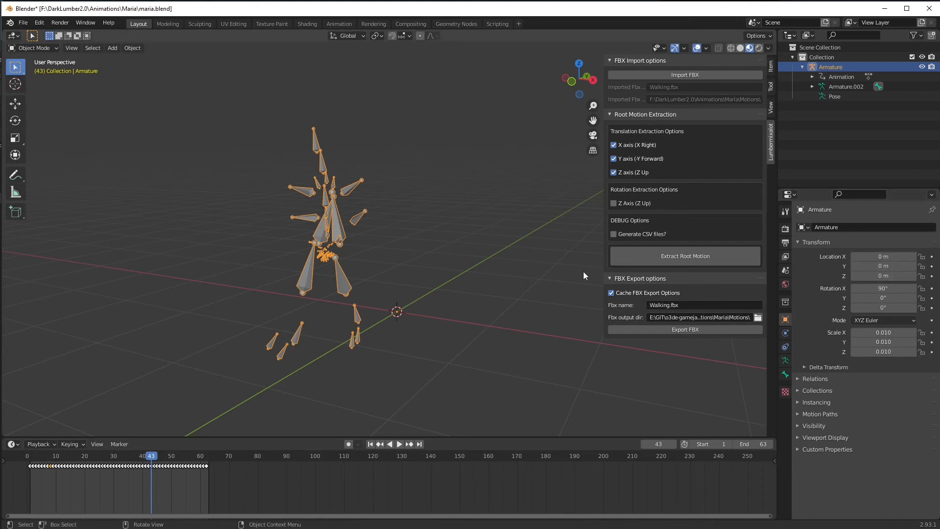
- Extract the root motion again with X, Y and Z translation, and scrub and play back the walk to check it
{"action": "left_click", "coordinate": [676, 256]}
{"action": "left_click_drag", "start_coordinate": [234, 454], "coordinate": [146, 487]}
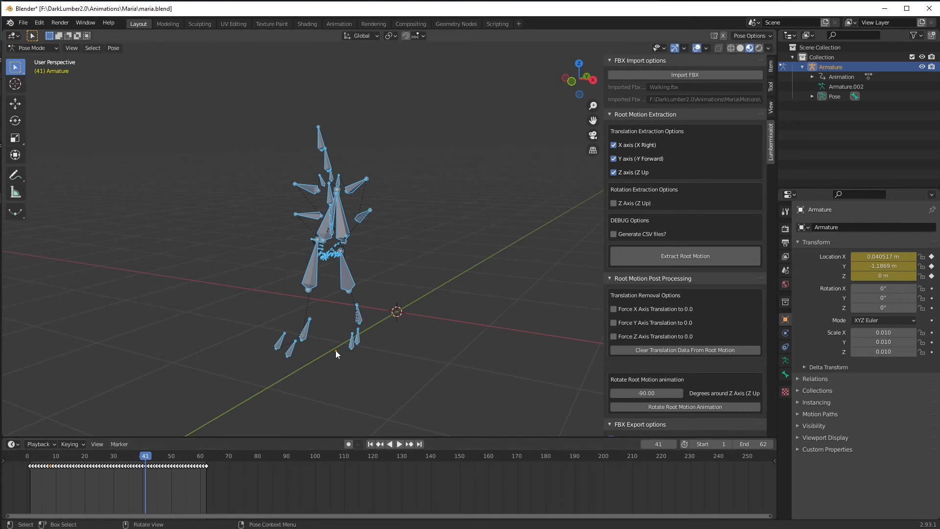
{"action": "key", "text": "space"}
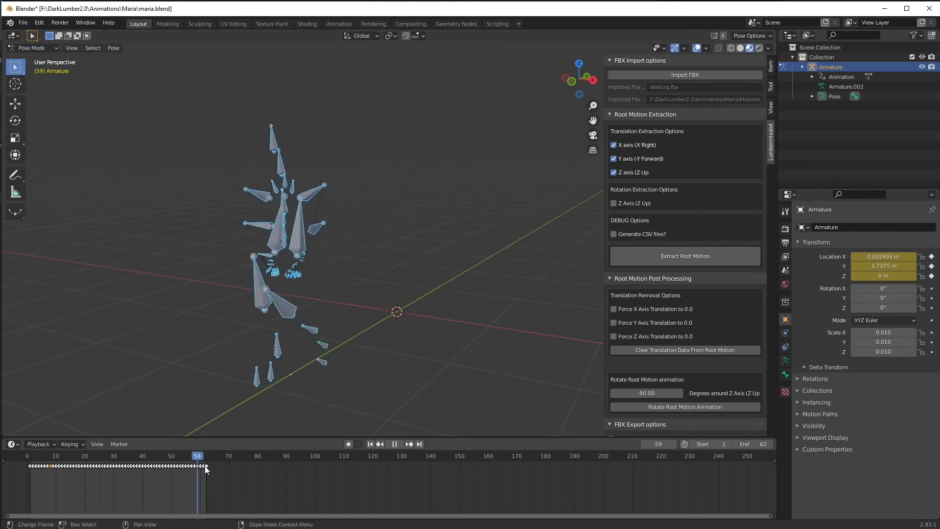
{"action": "key", "text": "space"}
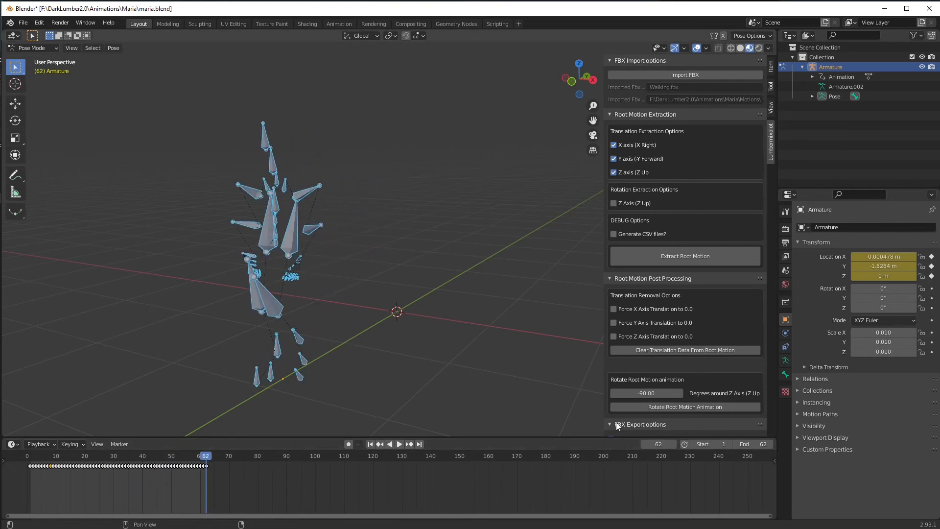
- Export the extracted walk as Walking.fbx to the Maria Motions output directory
{"action": "scroll", "coordinate": [739, 235], "scroll_direction": "down", "scroll_amount": 3}
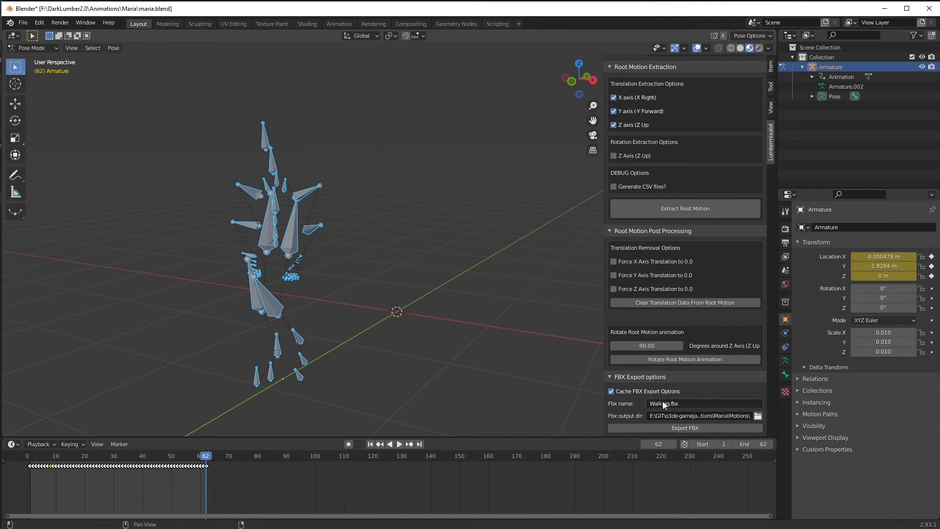
{"action": "left_click", "coordinate": [683, 427]}
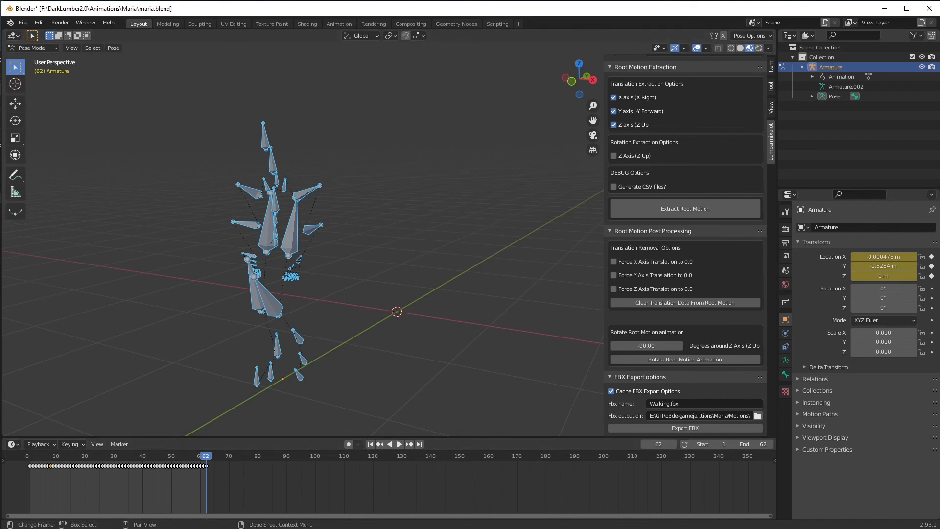
- Switch to O3DE Editor and open the FBX settings of walking.motion under Walking.fbx in Maria's Motions folder
{"action": "key", "text": "alt+Tab"}
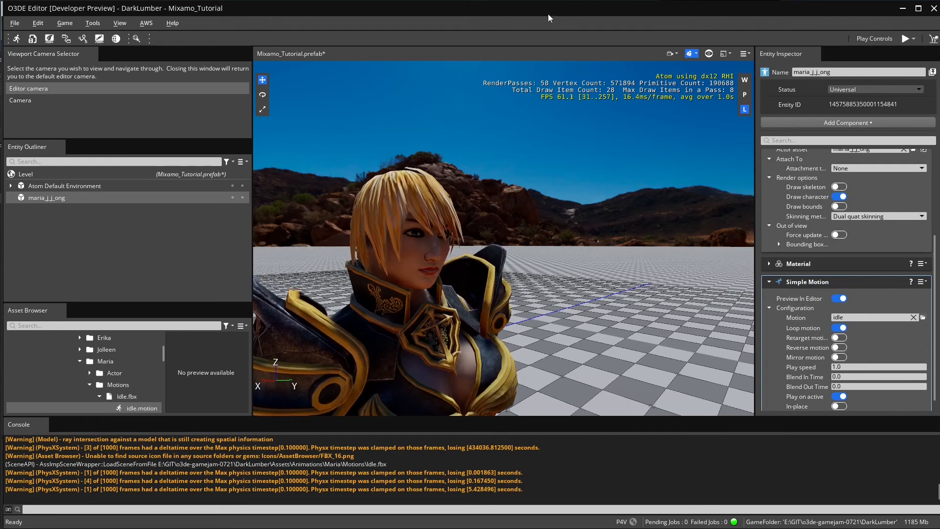
{"action": "scroll", "coordinate": [543, 231], "scroll_direction": "down", "scroll_amount": 5}
{"action": "scroll", "coordinate": [543, 230], "scroll_direction": "up", "scroll_amount": 5}
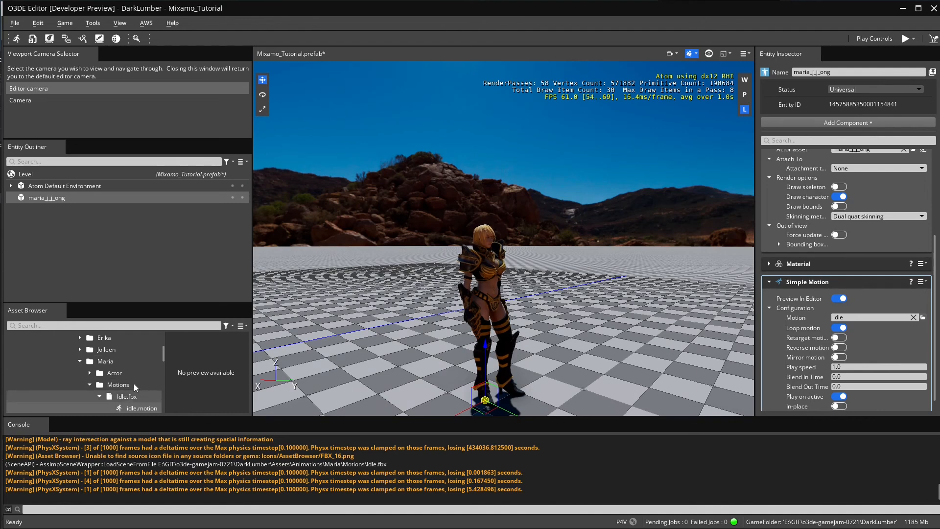
{"action": "scroll", "coordinate": [130, 391], "scroll_direction": "down", "scroll_amount": 3}
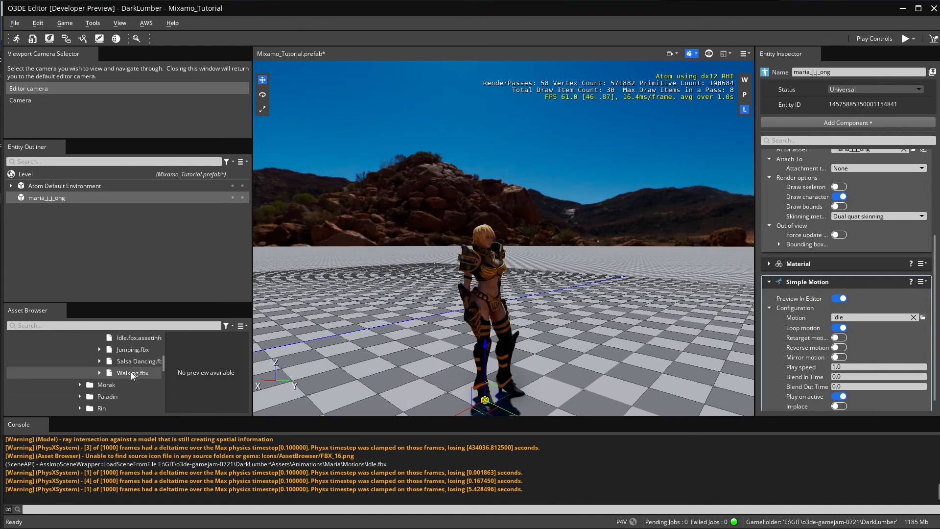
{"action": "scroll", "coordinate": [129, 379], "scroll_direction": "up", "scroll_amount": 3}
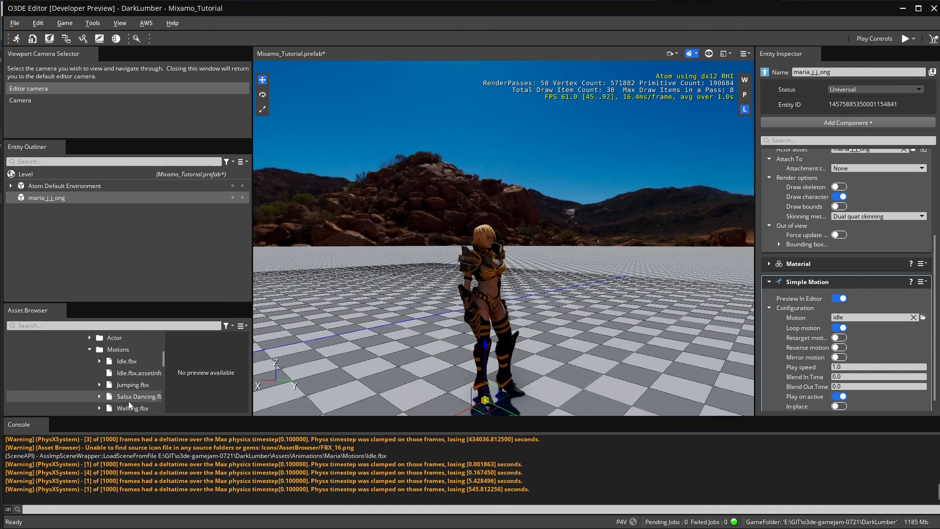
{"action": "left_click", "coordinate": [99, 408]}
{"action": "scroll", "coordinate": [142, 397], "scroll_direction": "down", "scroll_amount": 2}
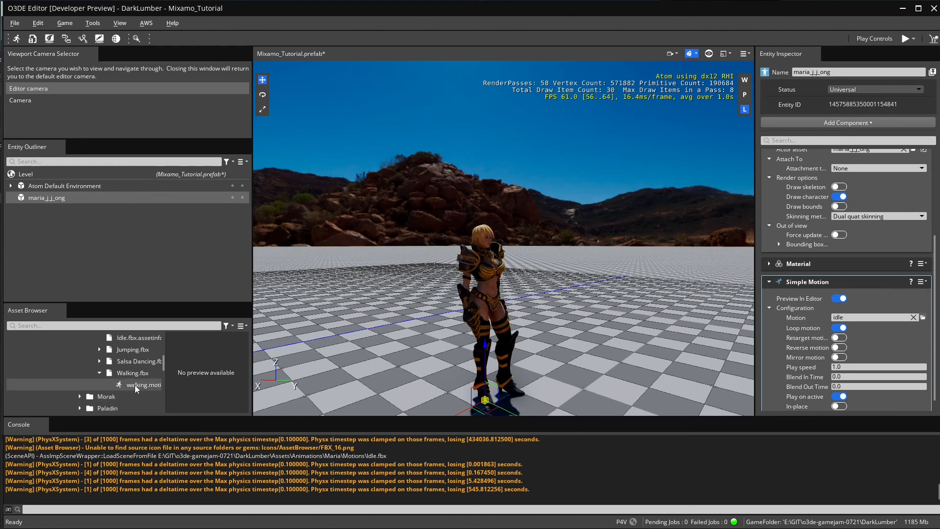
{"action": "double_click", "coordinate": [134, 385]}
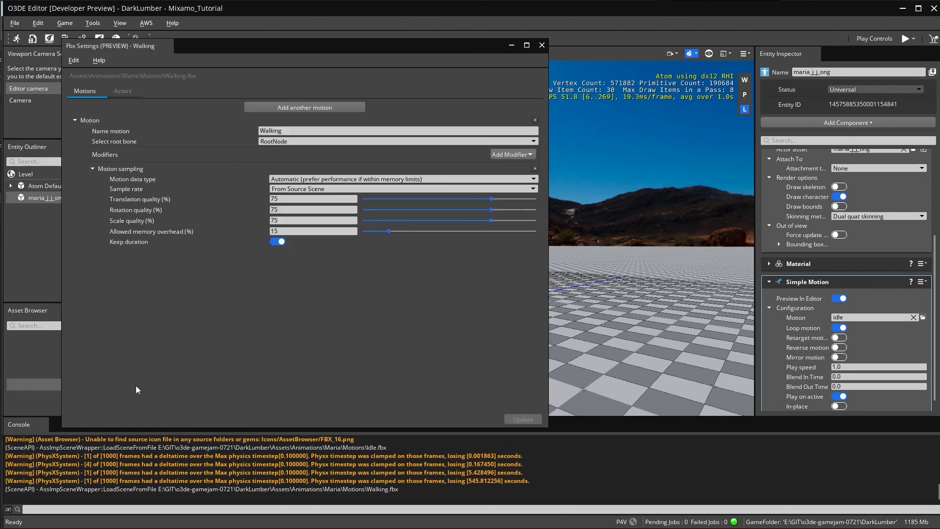
- Set the Walking motion's root bone to RootNode.Armature, update the asset, and close its FBX settings
{"action": "left_click", "coordinate": [304, 142]}
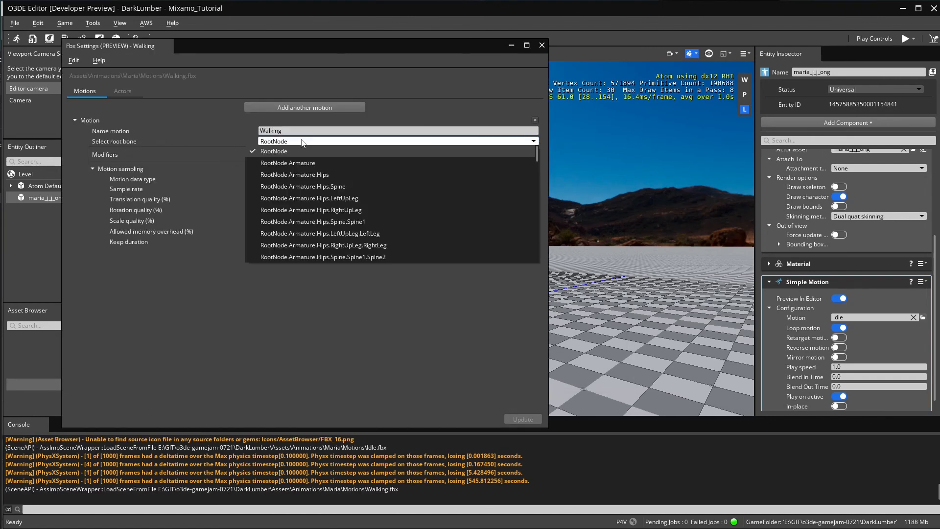
{"action": "left_click", "coordinate": [285, 164]}
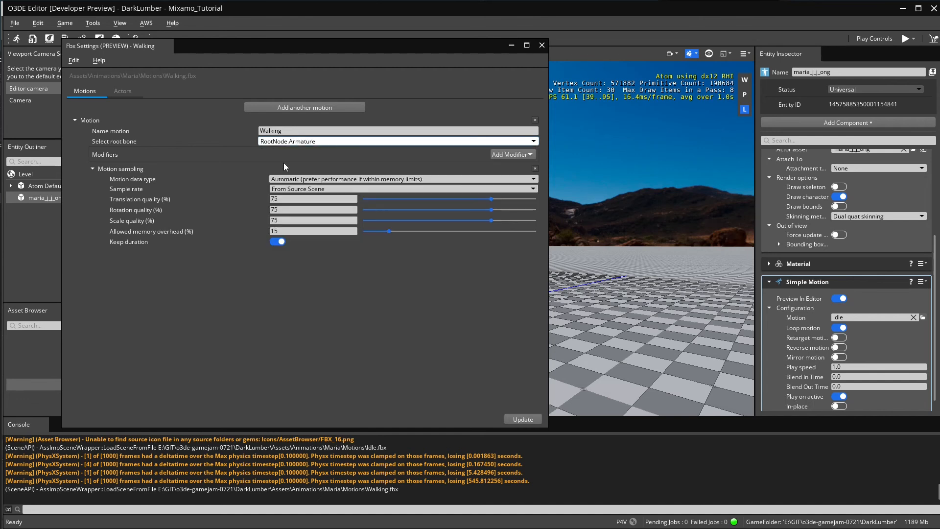
{"action": "left_click", "coordinate": [523, 419]}
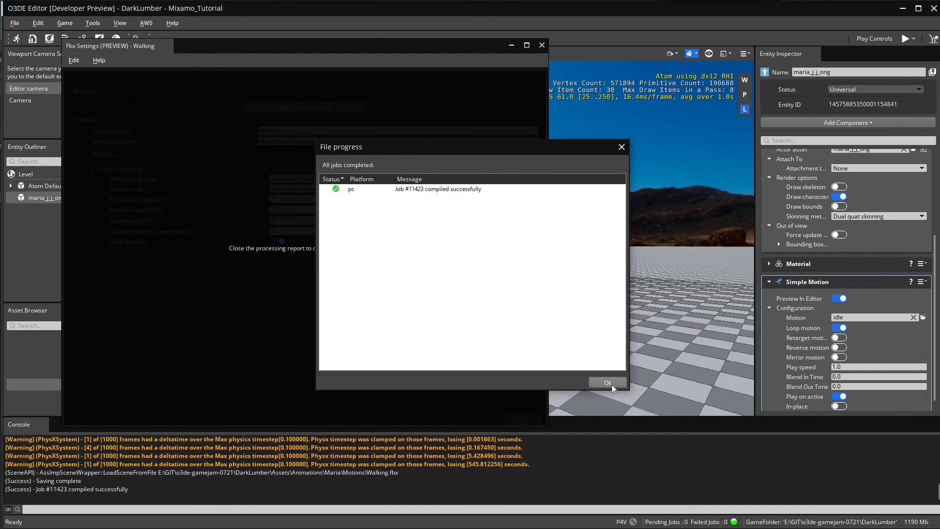
{"action": "left_click", "coordinate": [608, 383]}
{"action": "left_click", "coordinate": [542, 45]}
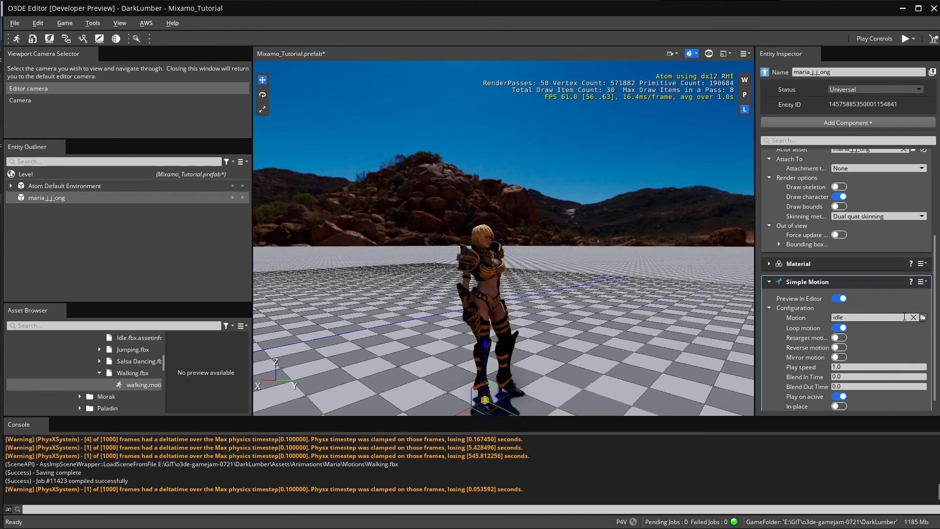
- Replace the Simple Motion component's idle motion with walking.motion from Walking.fbx, and watch the character walk in the viewport
{"action": "left_click", "coordinate": [913, 318]}
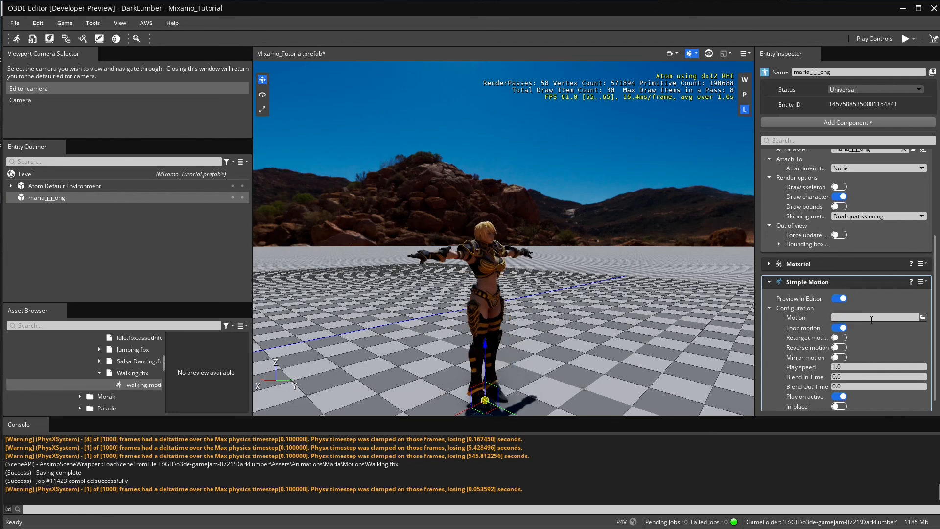
{"action": "left_click", "coordinate": [923, 318]}
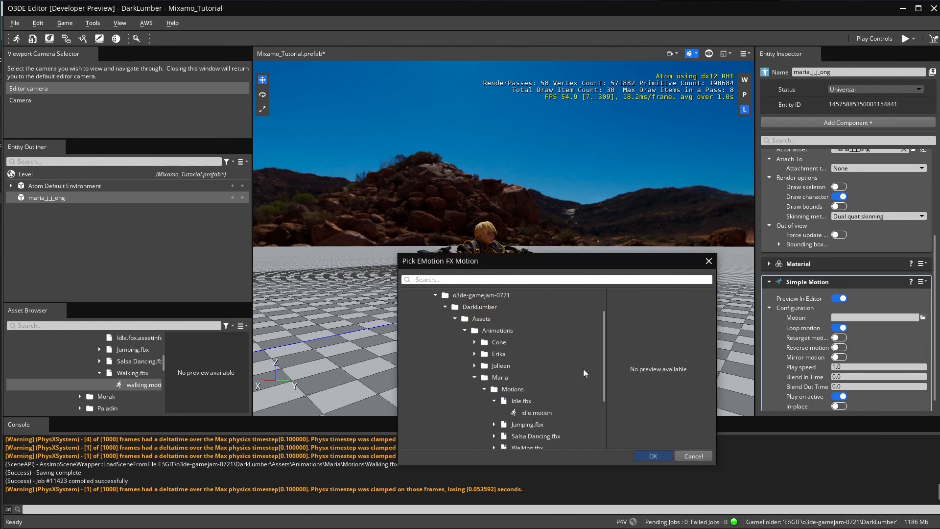
{"action": "scroll", "coordinate": [552, 374], "scroll_direction": "down", "scroll_amount": 1}
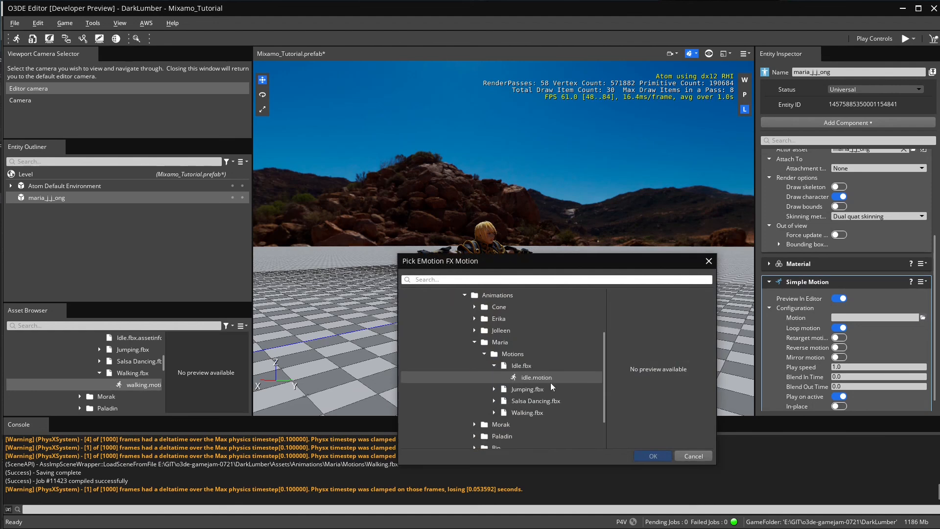
{"action": "left_click", "coordinate": [494, 413]}
{"action": "left_click", "coordinate": [539, 424]}
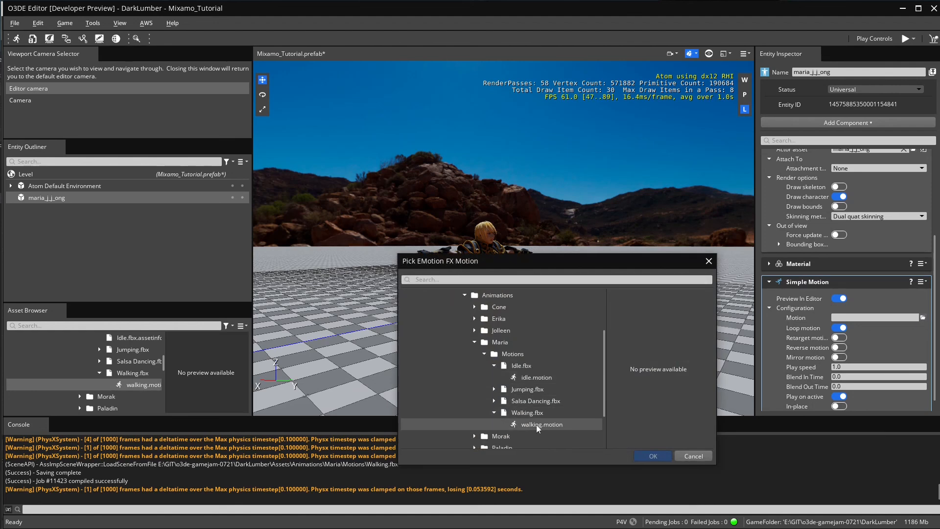
{"action": "left_click", "coordinate": [653, 457]}
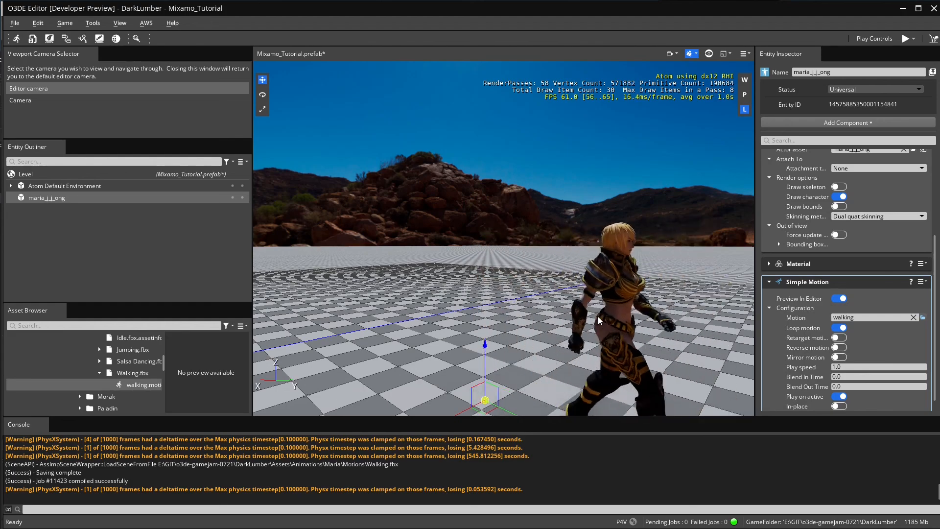
{"action": "key", "text": "z"}
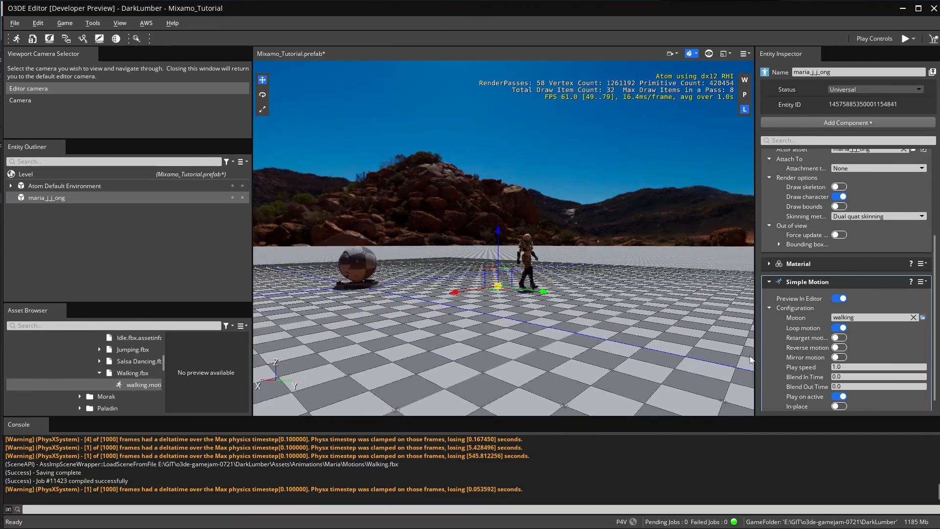
{"action": "scroll", "coordinate": [612, 314], "scroll_direction": "up", "scroll_amount": 4}
{"action": "scroll", "coordinate": [612, 314], "scroll_direction": "down", "scroll_amount": 2}
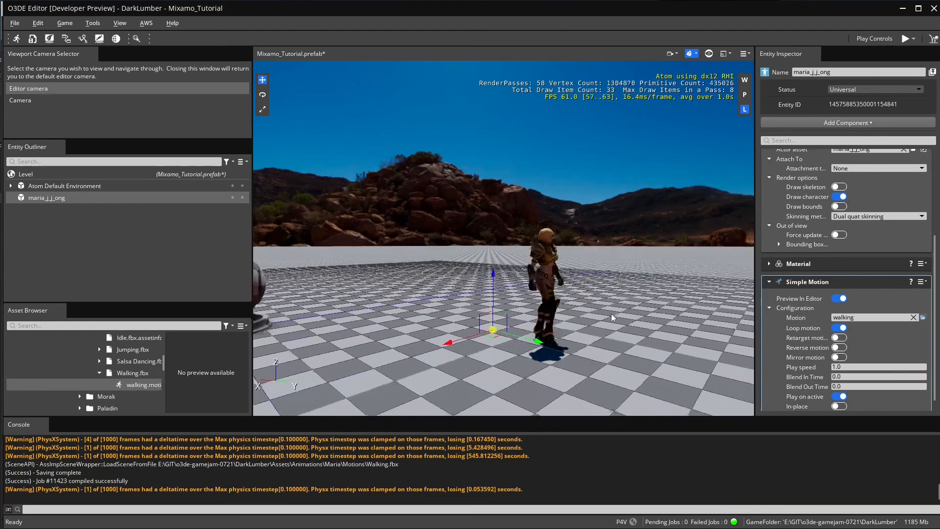